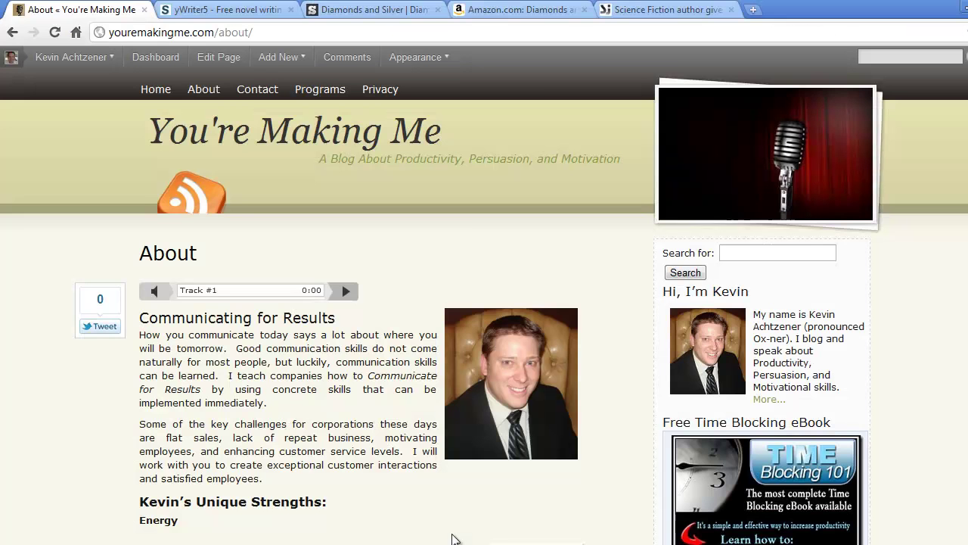
# Step: Show the author's WhyFree.html page explaining why his software is free
pyautogui.click(624, 9)
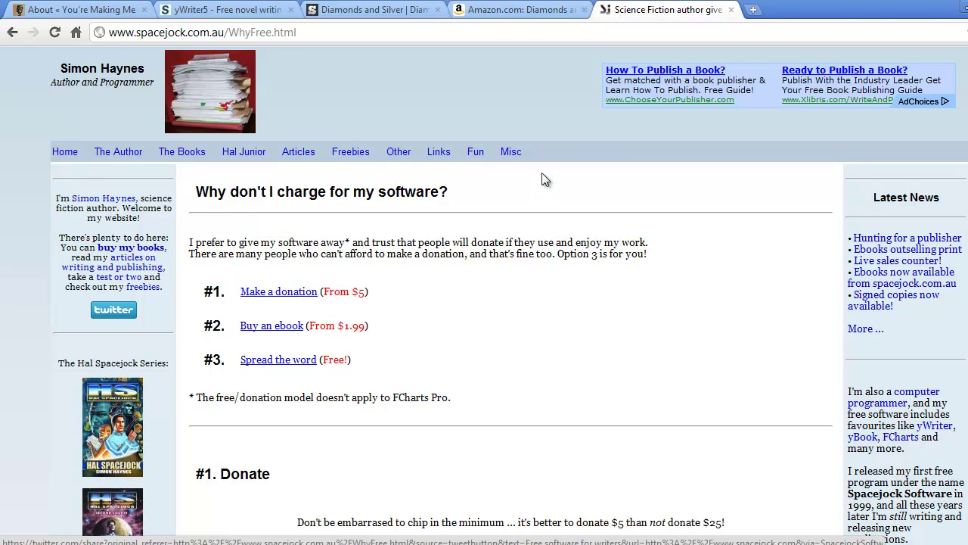
# Step: Create a new chapter and title it 'Why you should consider it'
pyautogui.moveTo(390, 544)
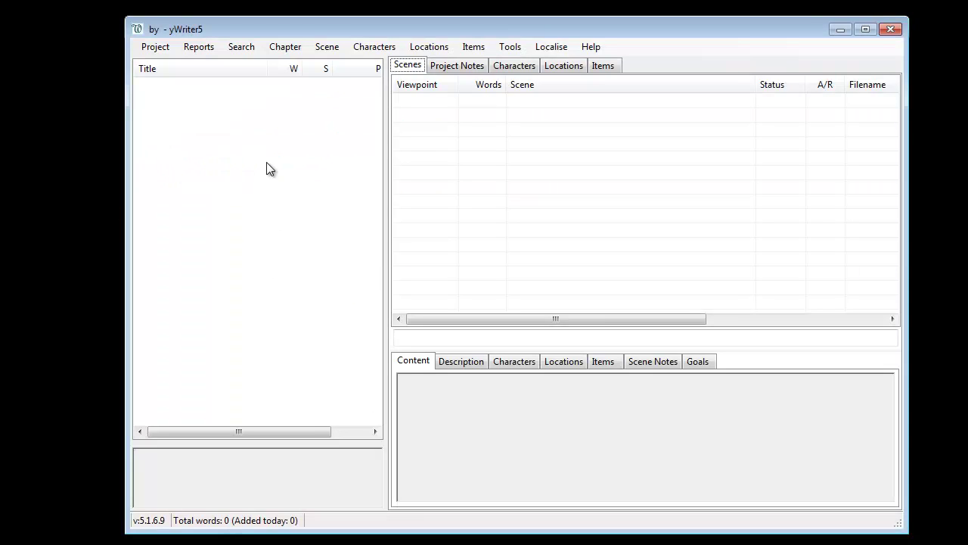
pyautogui.rightClick(257, 148)
pyautogui.click(280, 160)
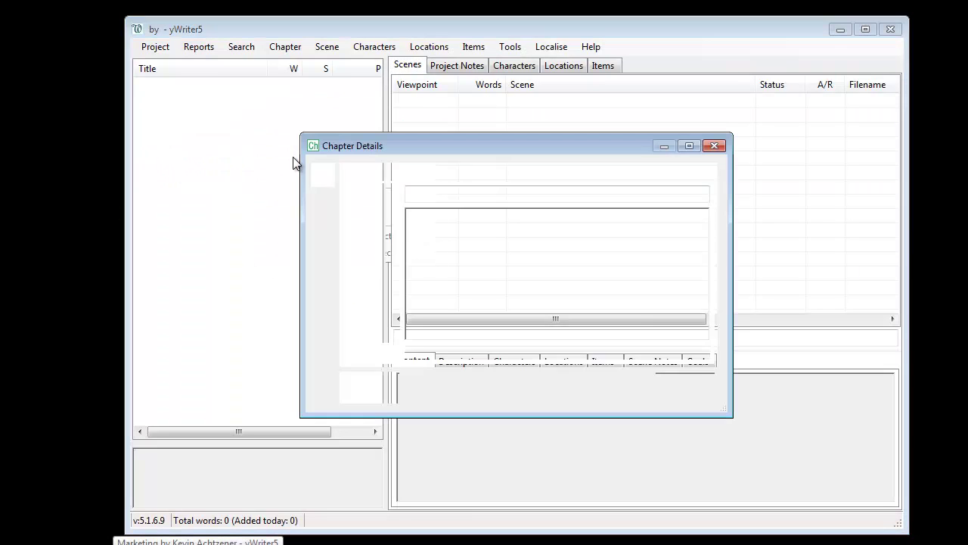
pyautogui.moveTo(458, 198); pyautogui.dragTo(361, 193)
pyautogui.write('W')
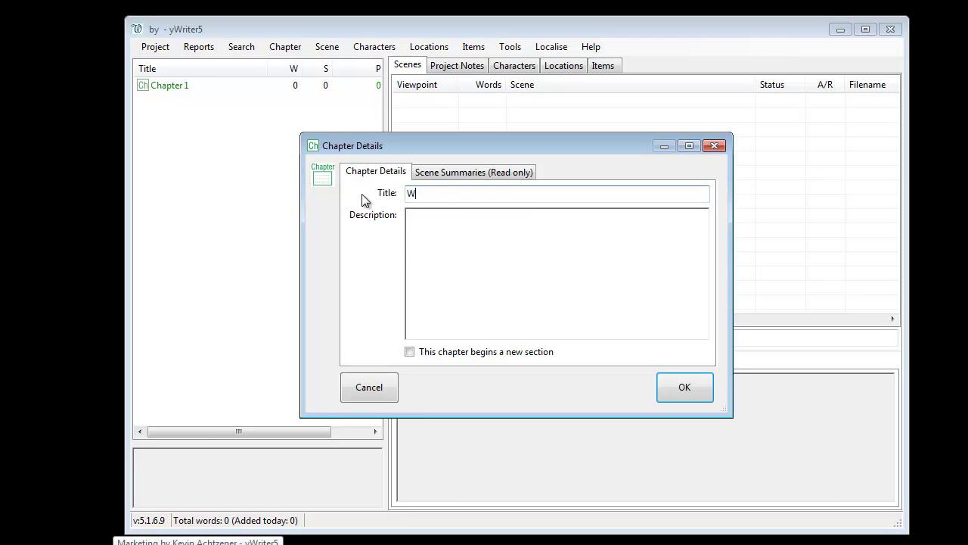
pyautogui.write('hy you should consider it')
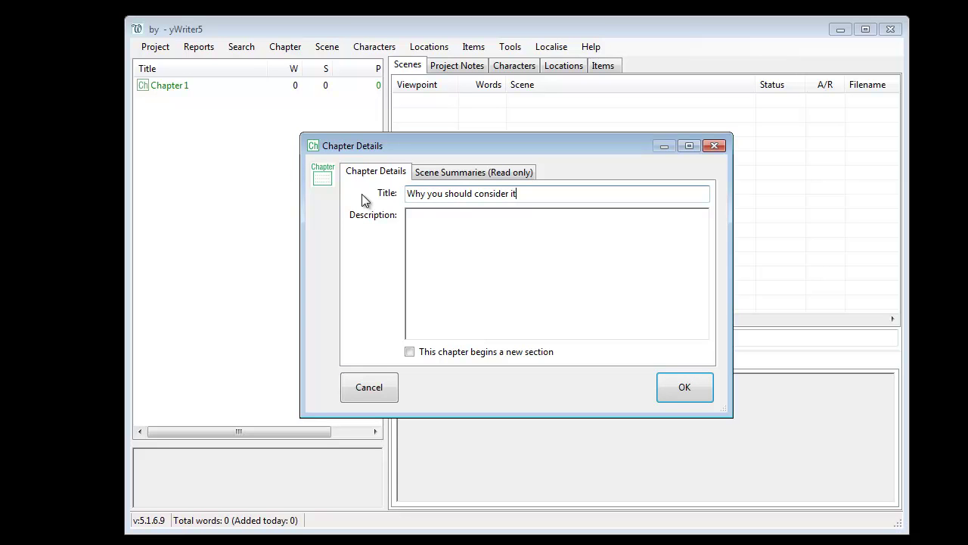
pyautogui.click(683, 389)
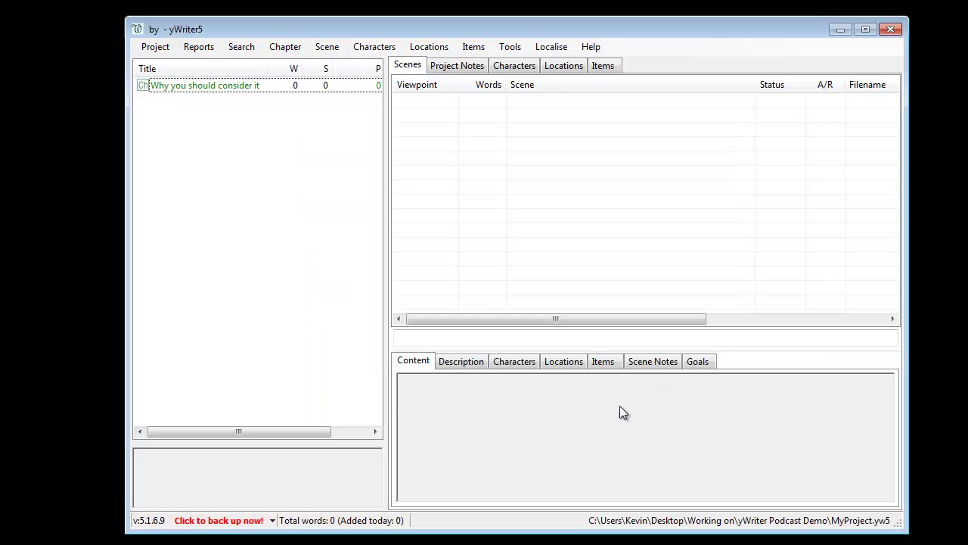
# Step: Add a scene to the chapter with the text '1. review material in 2 mouse clicks'
pyautogui.rightClick(486, 108)
pyautogui.click(511, 118)
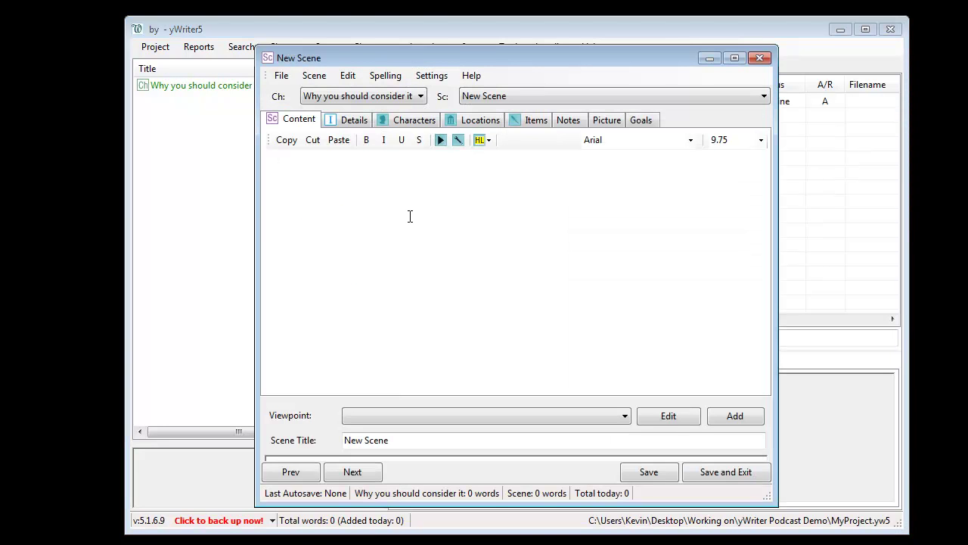
pyautogui.write('1. reive')
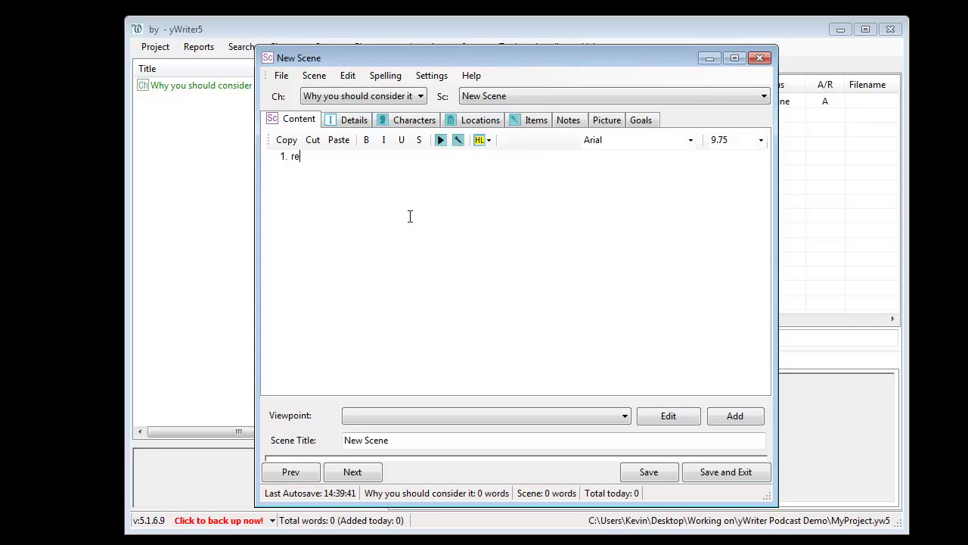
pyautogui.press('BackSpace')
pyautogui.press('BackSpace')
pyautogui.press('BackSpace')
pyautogui.write('view materinal')
pyautogui.press('BackSpace')
pyautogui.press('BackSpace')
pyautogui.press('BackSpace')
pyautogui.press('BackSpace')
pyautogui.write('ial in 2 mouse ')
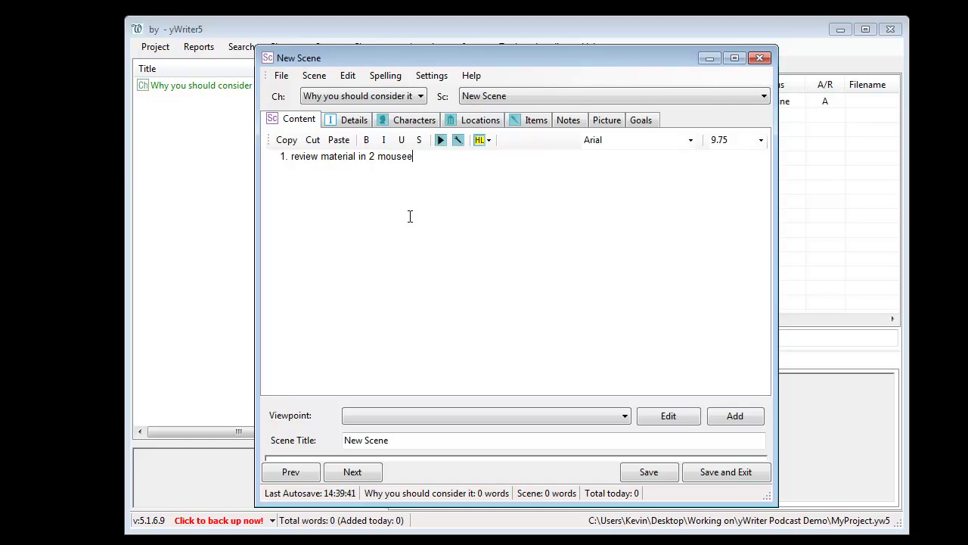
pyautogui.write('clicks')
# Step: Save and close the scene, then browse the General and Blog chapters' scenes
pyautogui.click(671, 473)
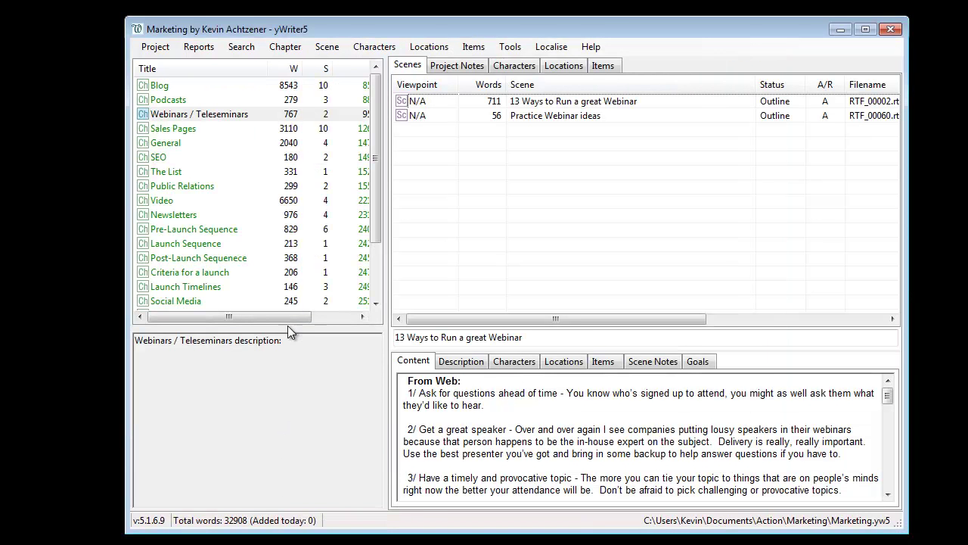
pyautogui.click(169, 144)
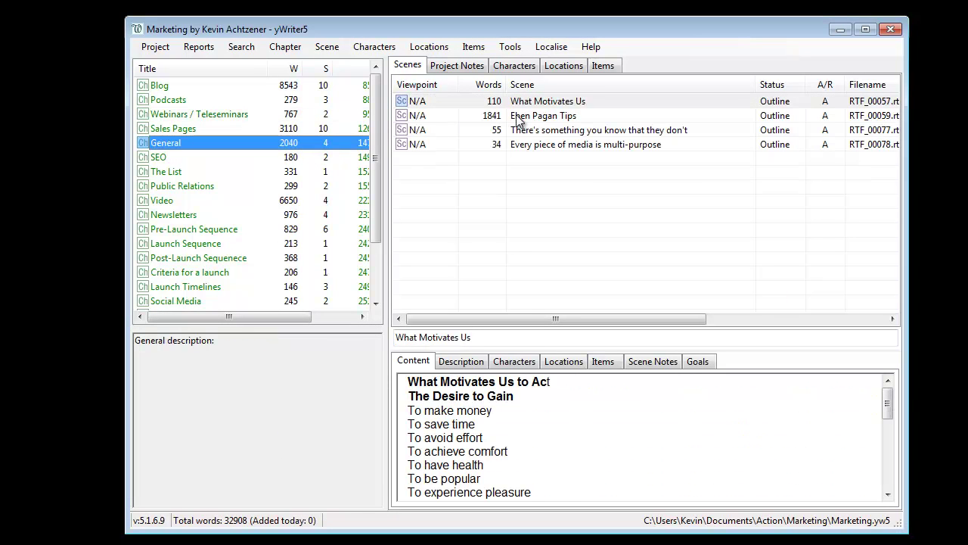
pyautogui.click(551, 117)
pyautogui.click(165, 85)
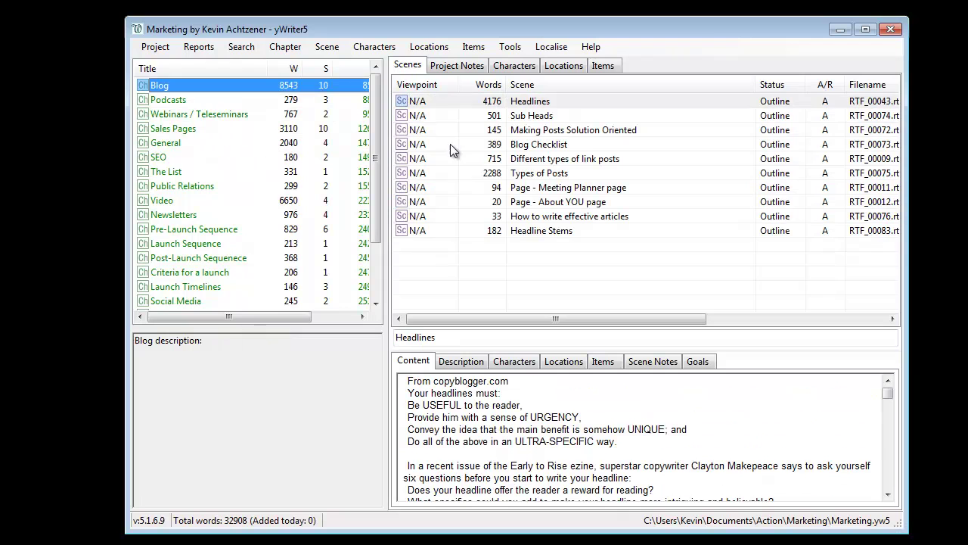
pyautogui.click(530, 144)
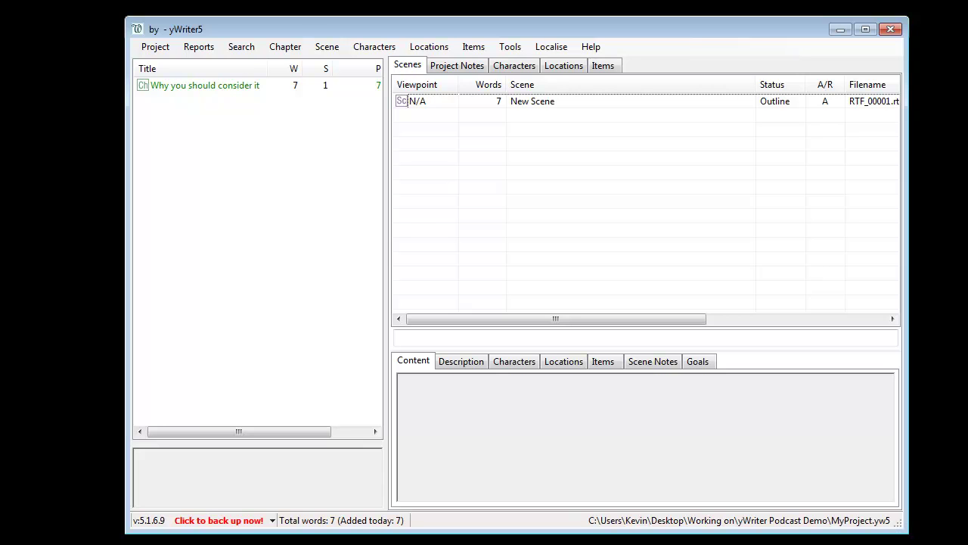
# Step: Append '2. quickly add new info' to the scene on a new line and save it
pyautogui.doubleClick(519, 102)
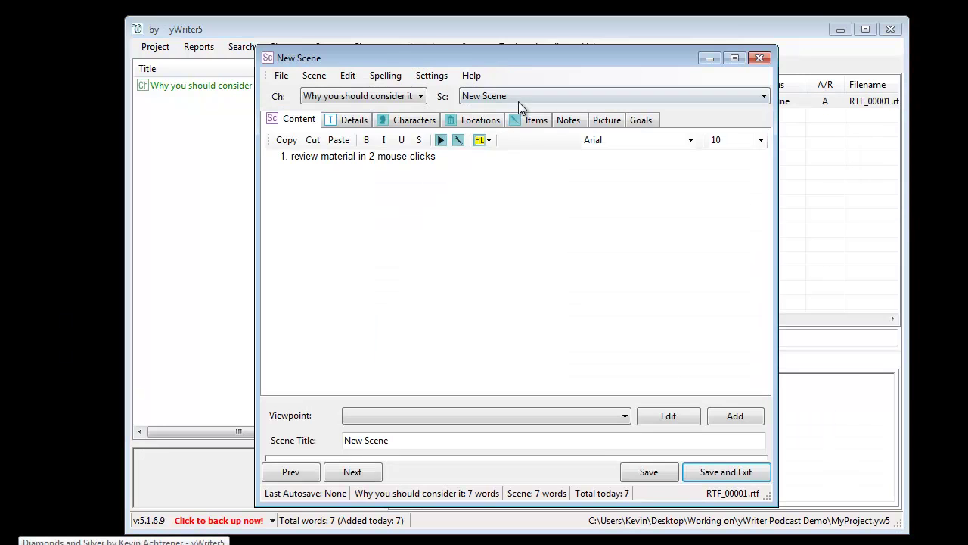
pyautogui.click(425, 182)
pyautogui.write('2. qui')
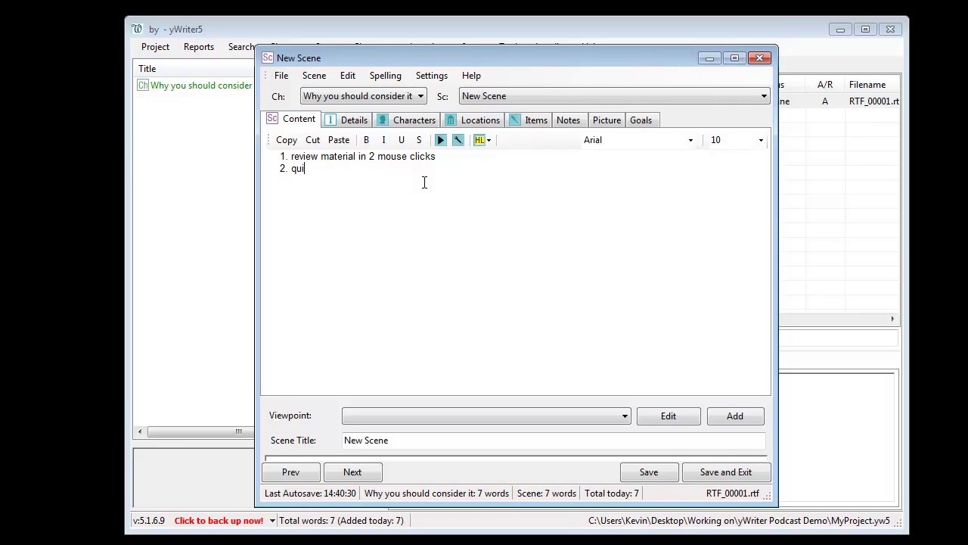
pyautogui.write('ckly add new info')
pyautogui.press('Return')
pyautogui.press('Return')
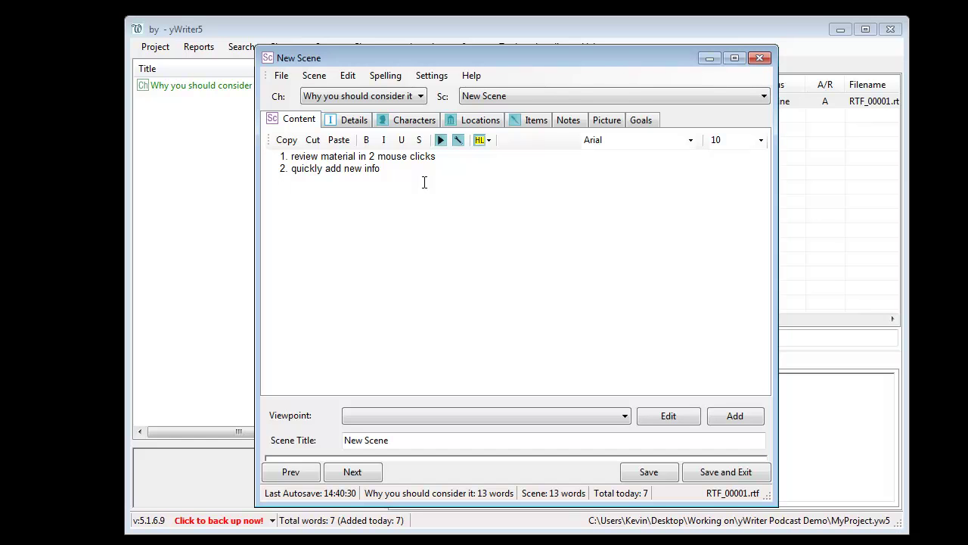
pyautogui.click(700, 472)
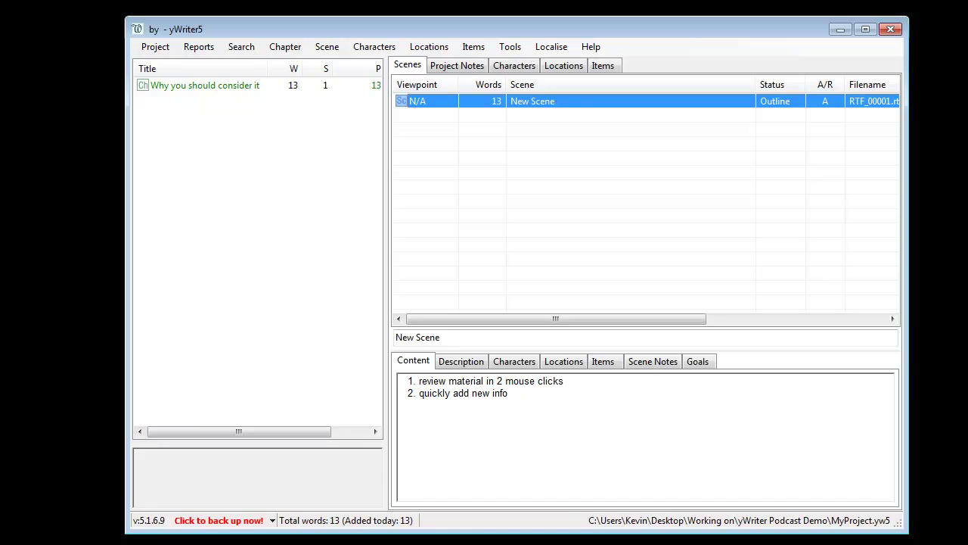
# Step: Add '3. consolidates info' and '4. it creates auto backups' to the scene, then save it
pyautogui.doubleClick(563, 101)
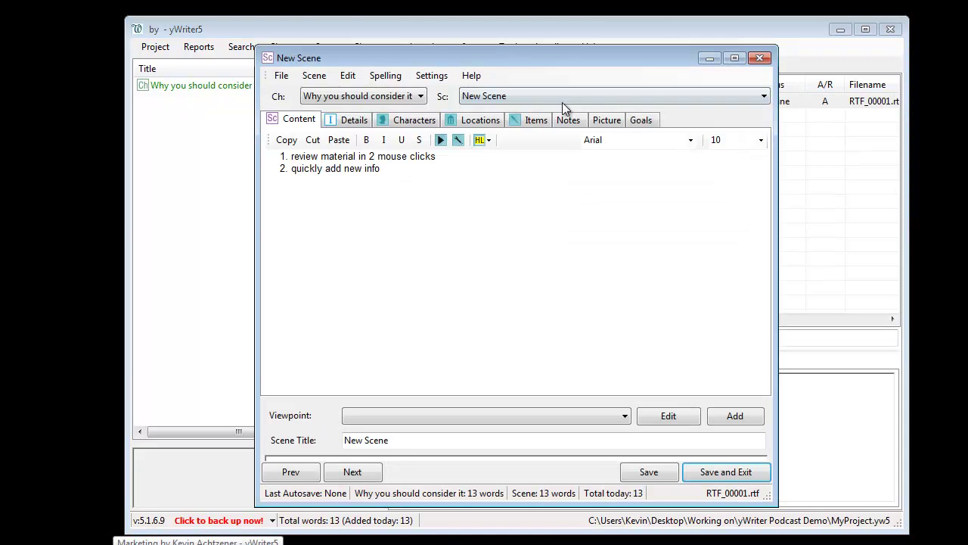
pyautogui.click(404, 168)
pyautogui.press('Return')
pyautogui.write('3.. consolid')
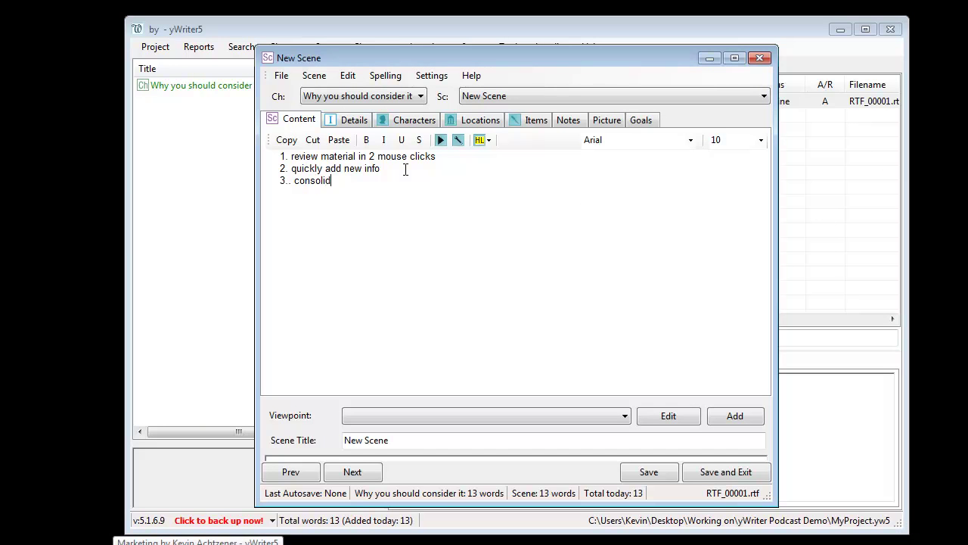
pyautogui.write('ates info ')
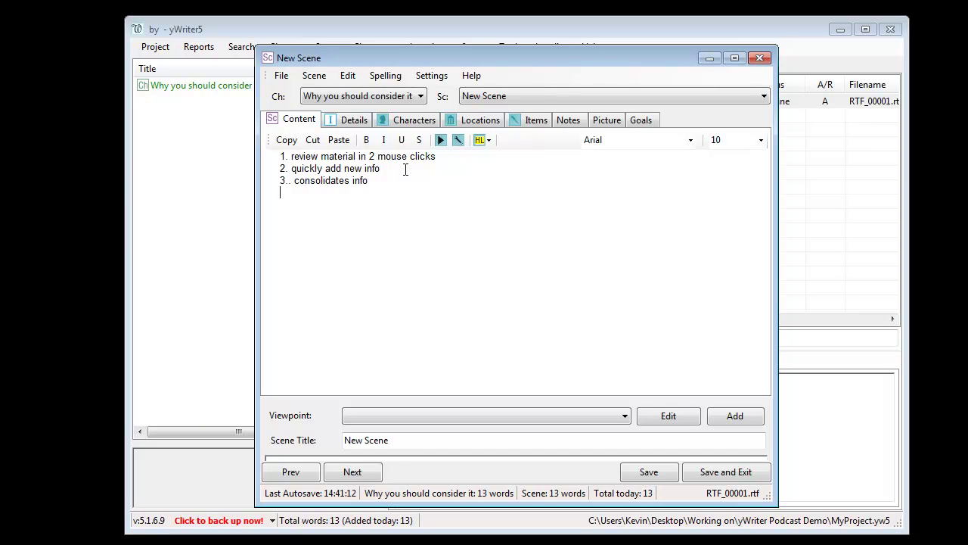
pyautogui.write('4. ite')
pyautogui.press('BackSpace')
pyautogui.write('creates auto backups')
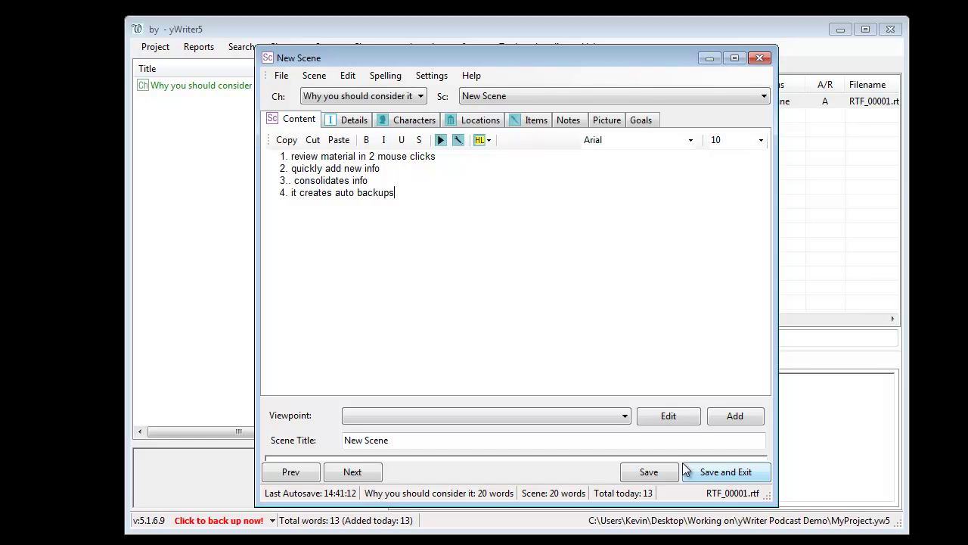
pyautogui.click(712, 473)
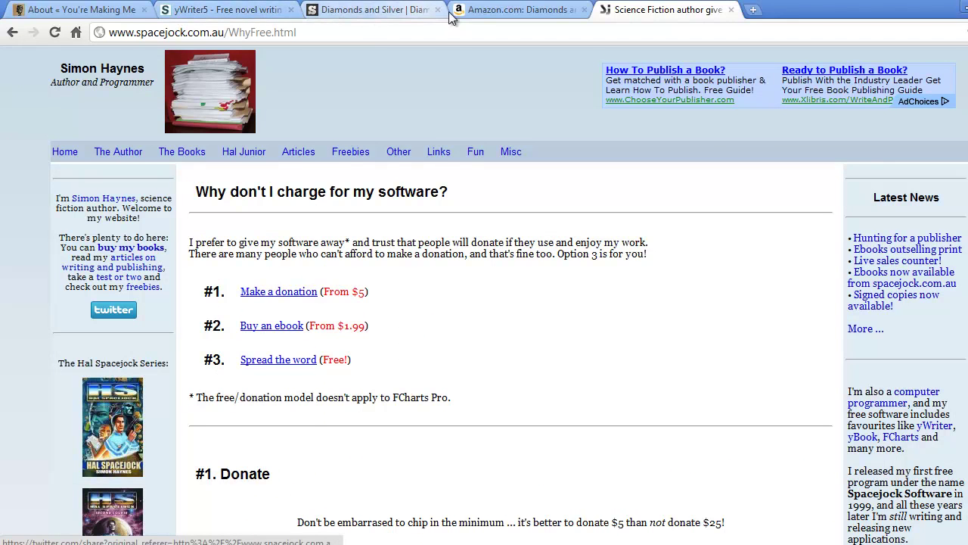
# Step: Show the Amazon page for the Diamonds and Silver paperback in Chrome
pyautogui.click(452, 17)
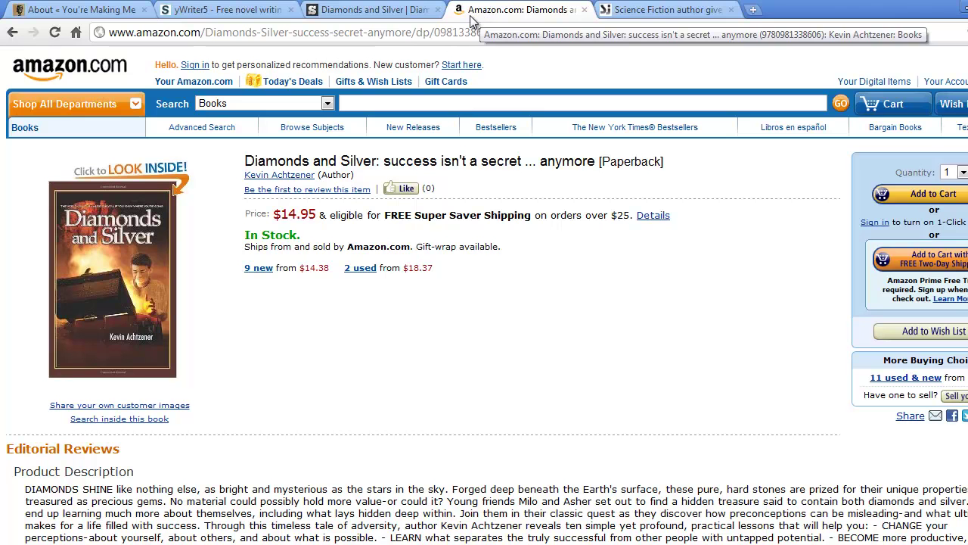
# Step: Bring up the 'Diamonds and Silver Draft 20080225' document in Word
pyautogui.click(484, 480)
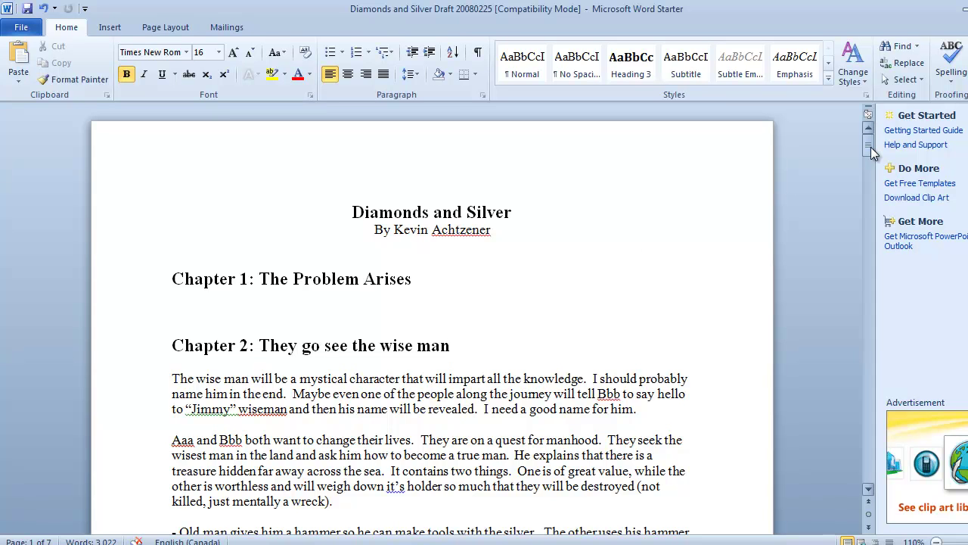
pyautogui.moveTo(871, 146)
pyautogui.mouseDown()
pyautogui.moveTo(867, 243)
pyautogui.moveTo(883, 366)
pyautogui.moveTo(873, 346)
pyautogui.moveTo(875, 330)
pyautogui.moveTo(888, 378)
pyautogui.moveTo(871, 147)
pyautogui.mouseUp()
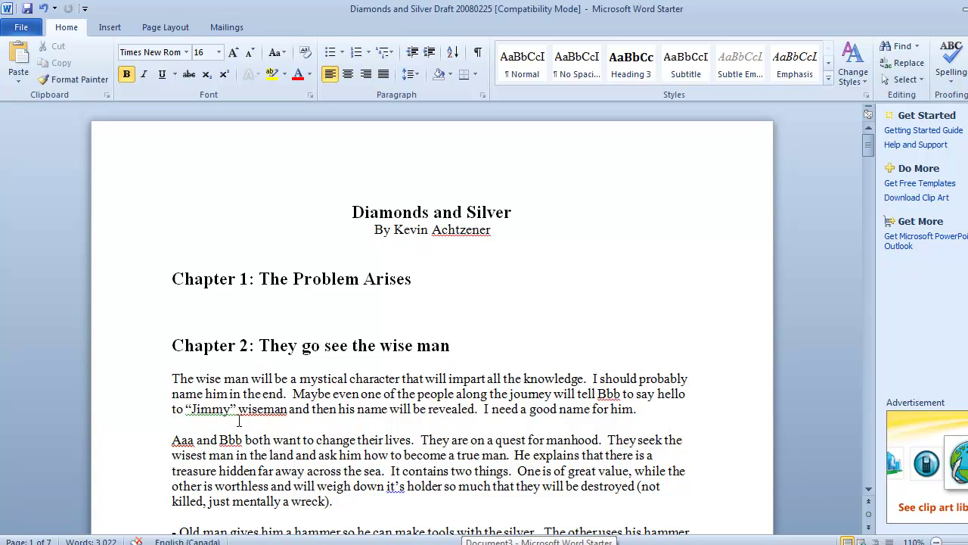
pyautogui.click(222, 382)
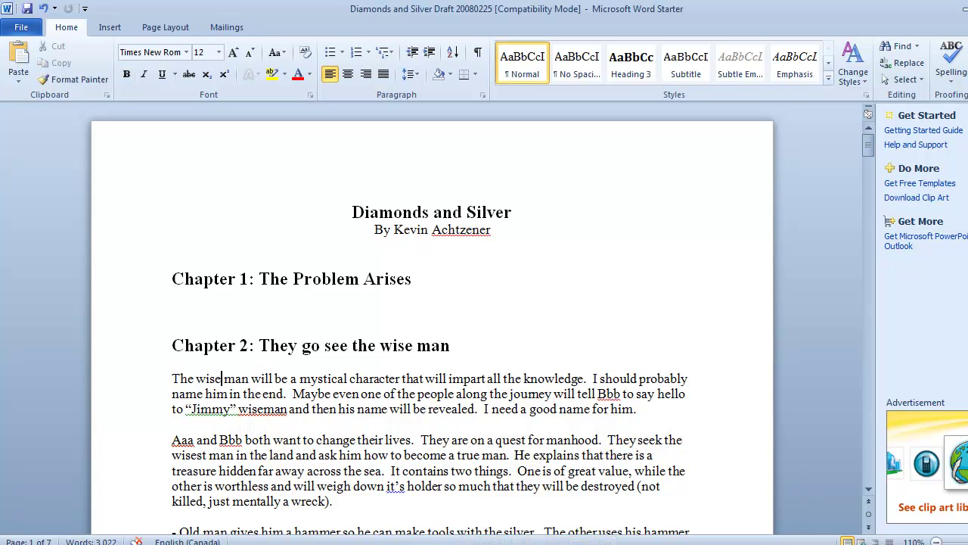
# Step: Minimise Word and bring the Diamonds and Silver yWriter5 project to the front
pyautogui.click(963, 10)
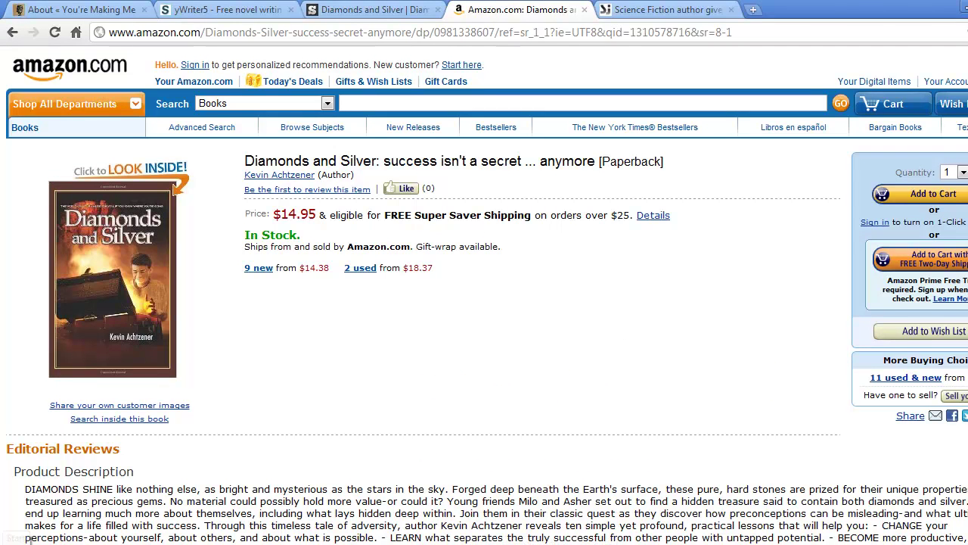
pyautogui.click(16, 539)
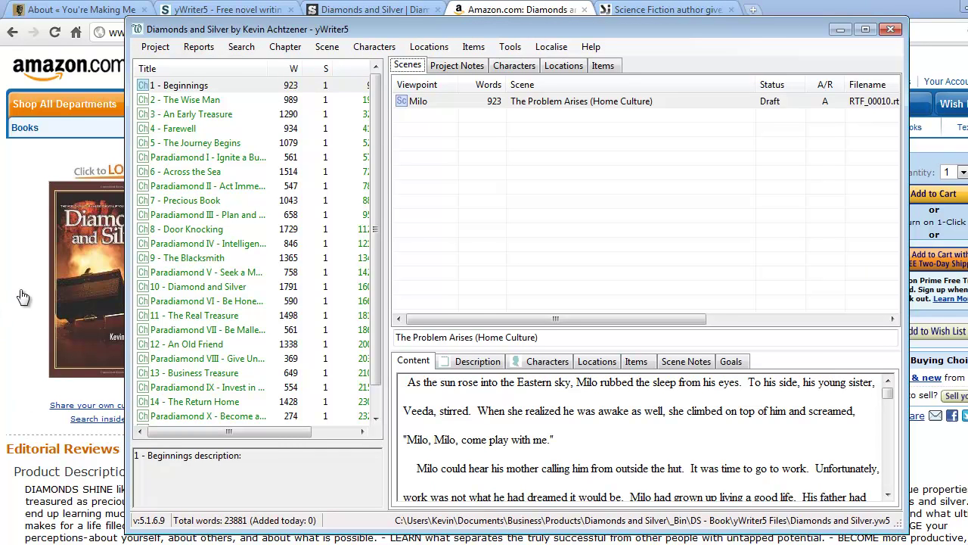
# Step: Browse chapters 2, 4, 6 and 5, then open and close the Farewell scene unchanged
pyautogui.click(210, 102)
pyautogui.click(212, 130)
pyautogui.click(206, 173)
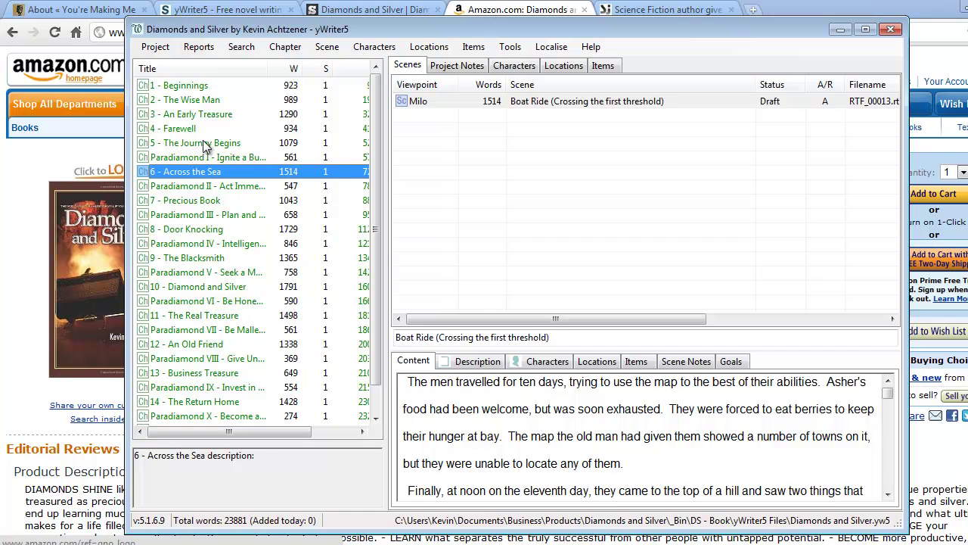
pyautogui.click(207, 144)
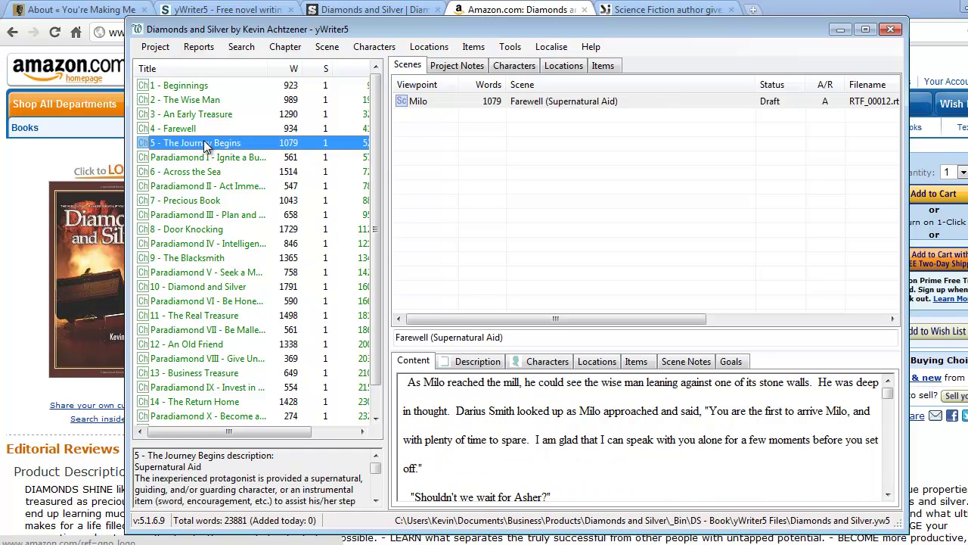
pyautogui.doubleClick(541, 100)
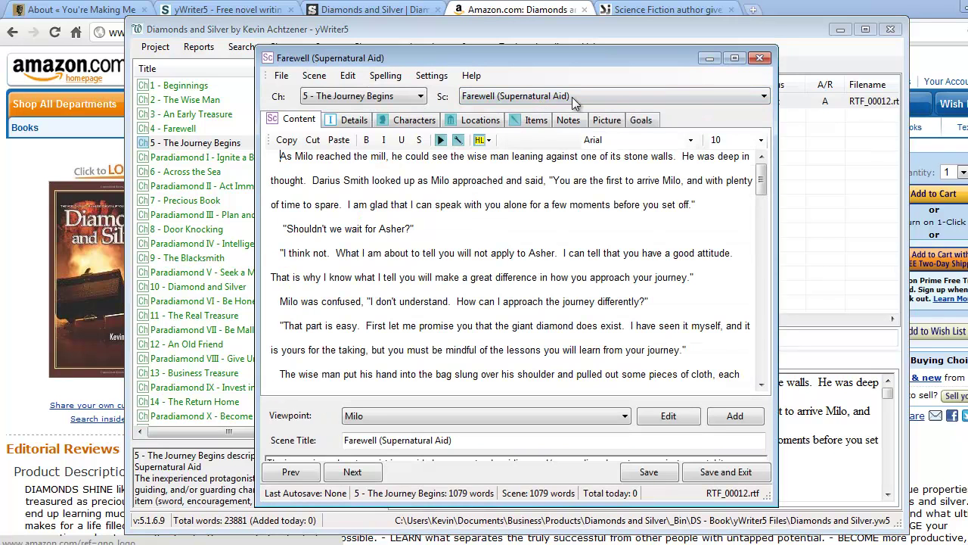
pyautogui.click(760, 59)
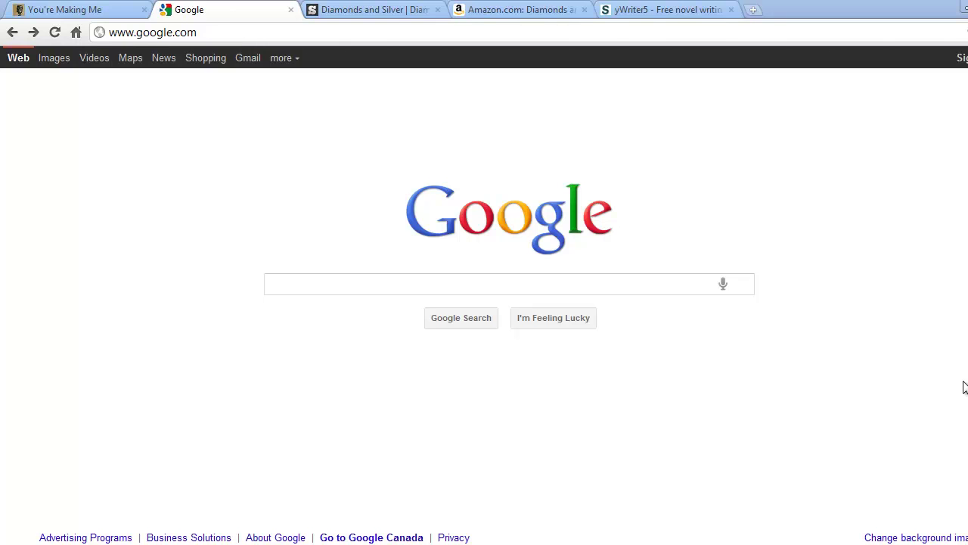
# Step: Search Google for 'ywriter'
pyautogui.click(298, 282)
pyautogui.write('ywri')
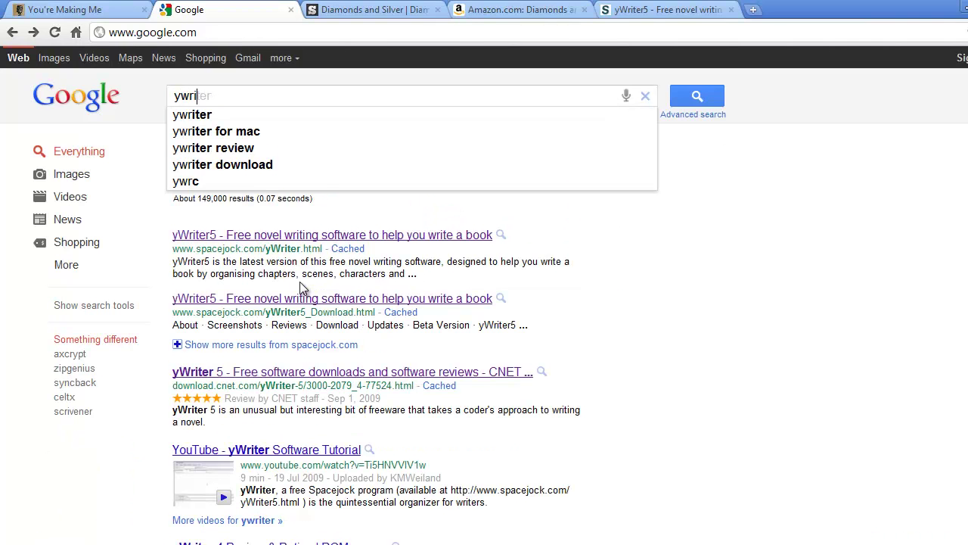
pyautogui.write('ter')
pyautogui.press('Return')
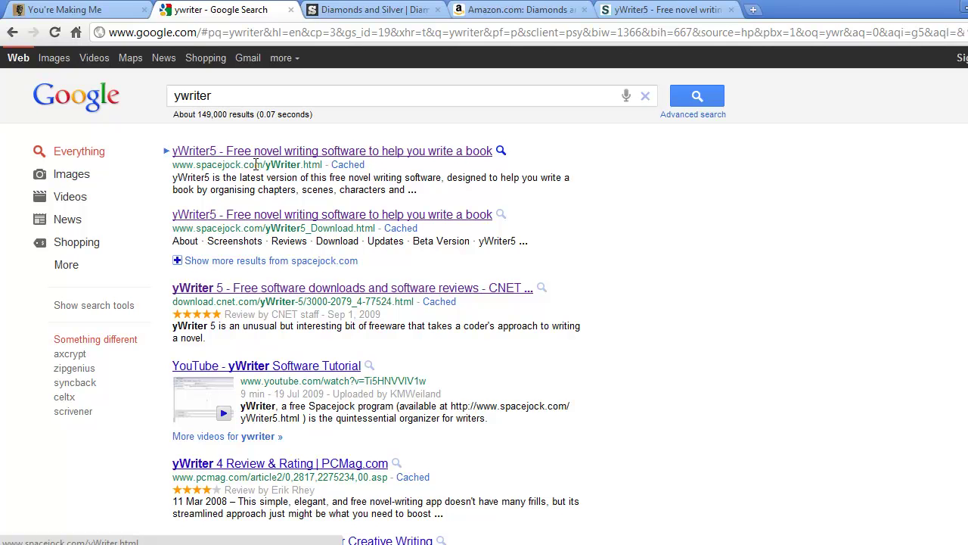
# Step: Open the spacejock.com yWriter5 result and go to its Download Now page for version 5.1.7.7
pyautogui.click(261, 154)
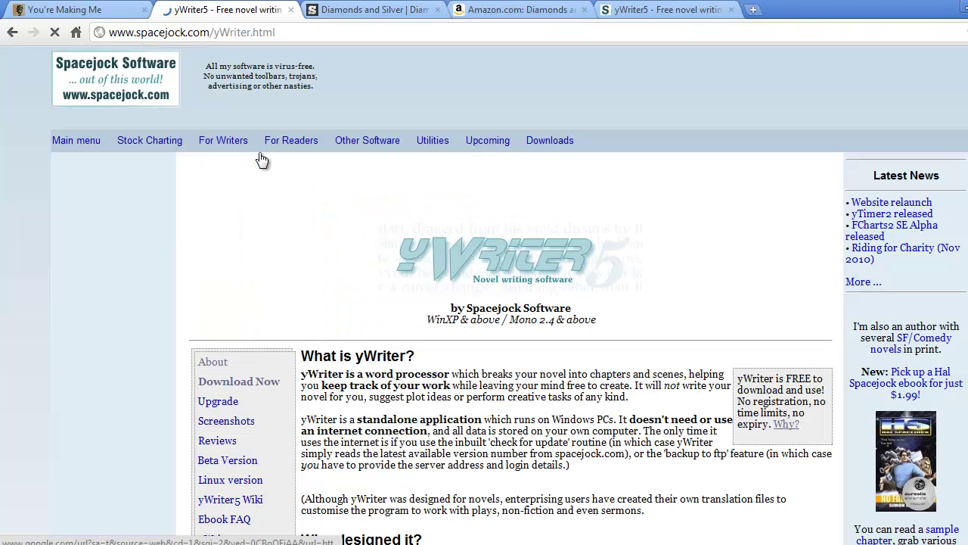
pyautogui.click(256, 386)
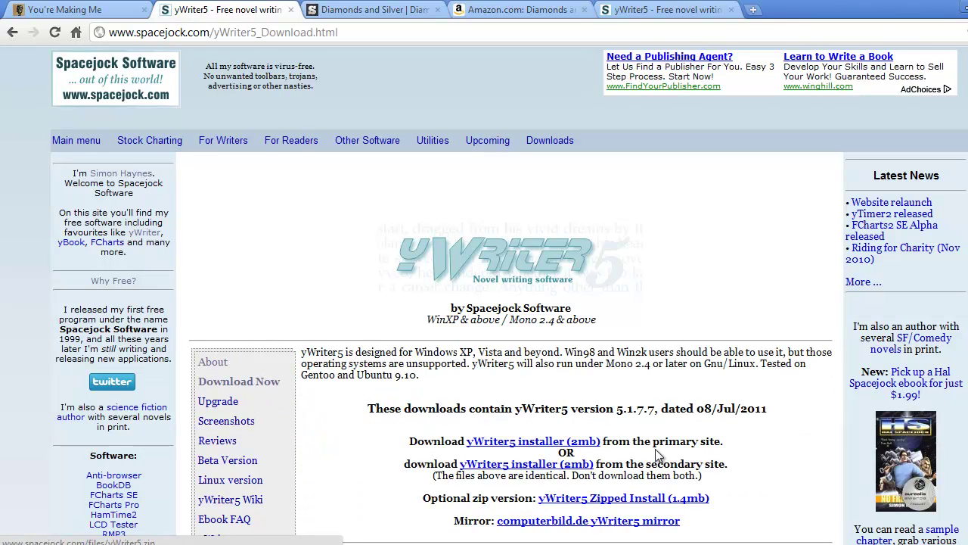